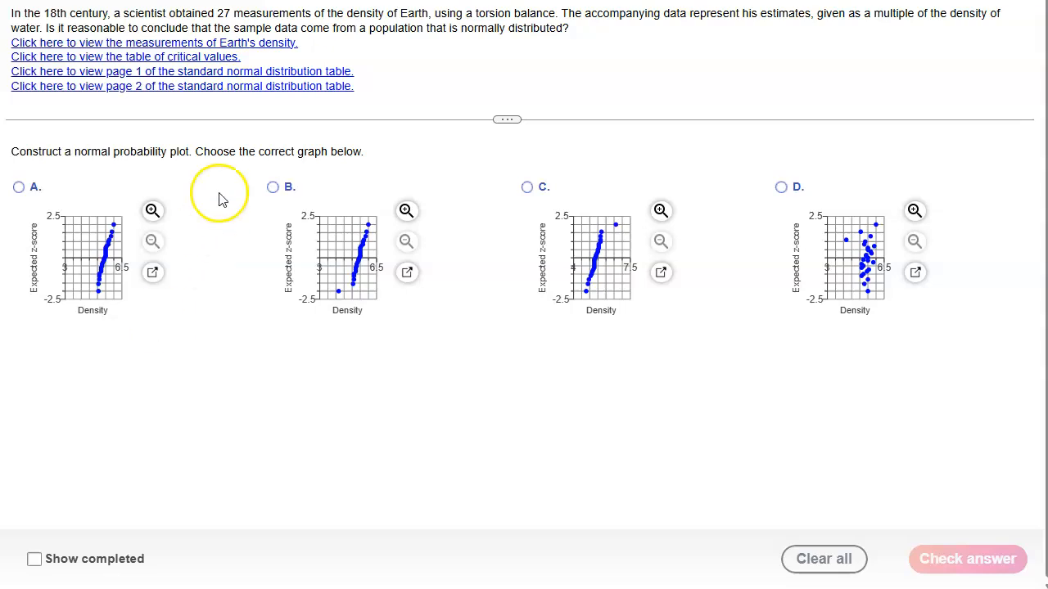
- Open the measurements of Earth's density and load them into StatCrunch, placing its window over the question
click(257, 42)
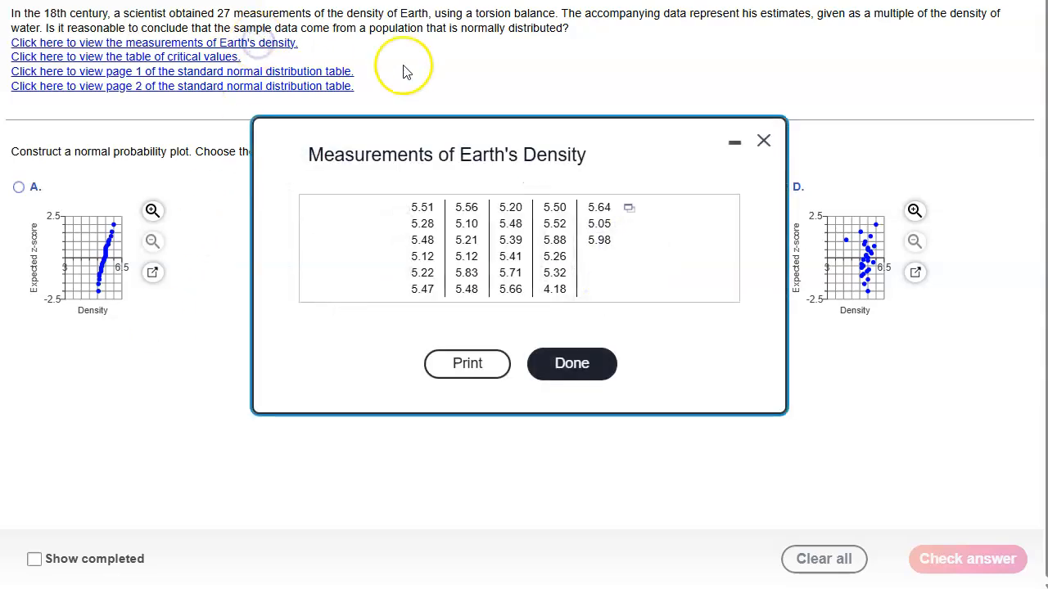
click(629, 209)
click(683, 239)
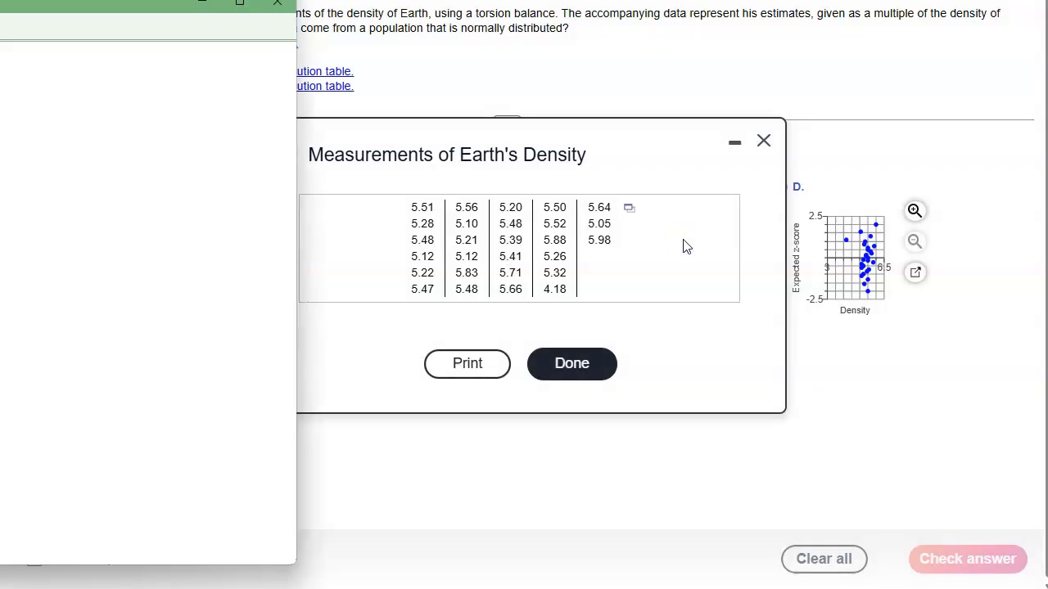
drag(12, 4, 436, 24)
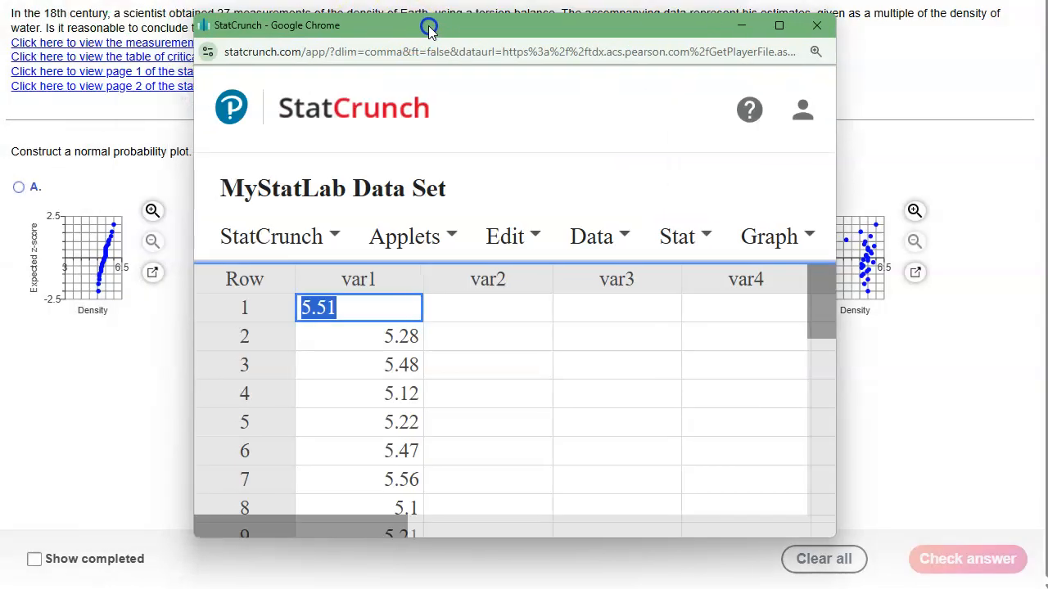
- Create a QQ plot of var1 with the correlation statistic and normal quantiles on the y-axis
click(706, 246)
click(773, 237)
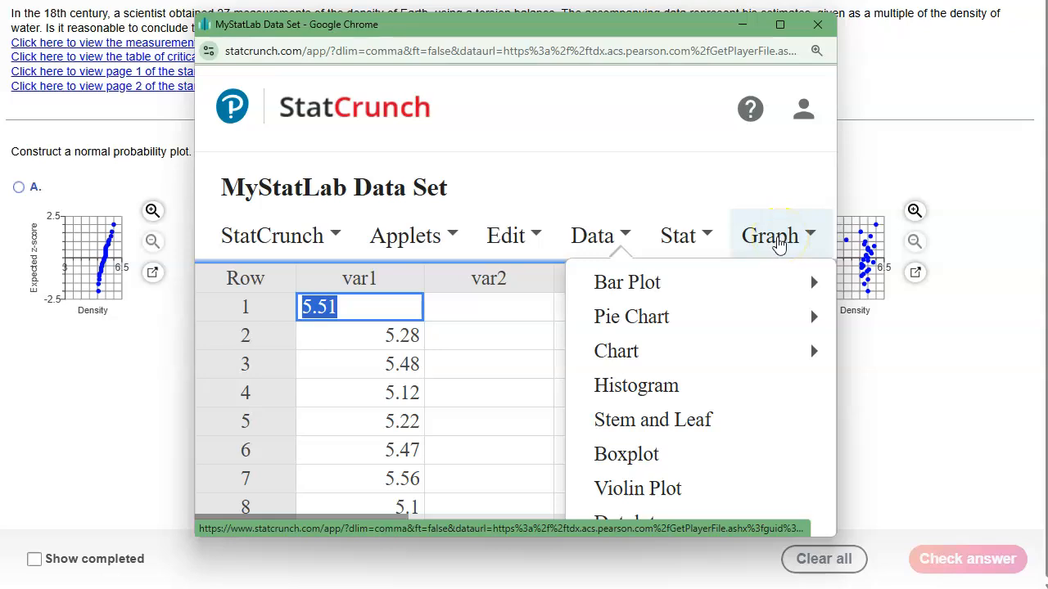
scroll(734, 367, down, 5)
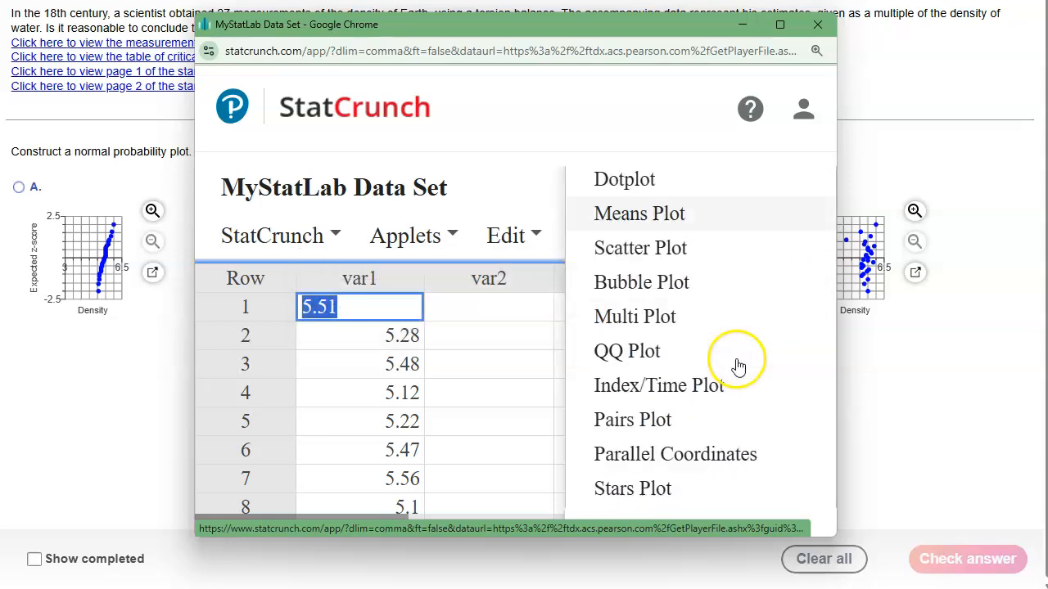
click(627, 352)
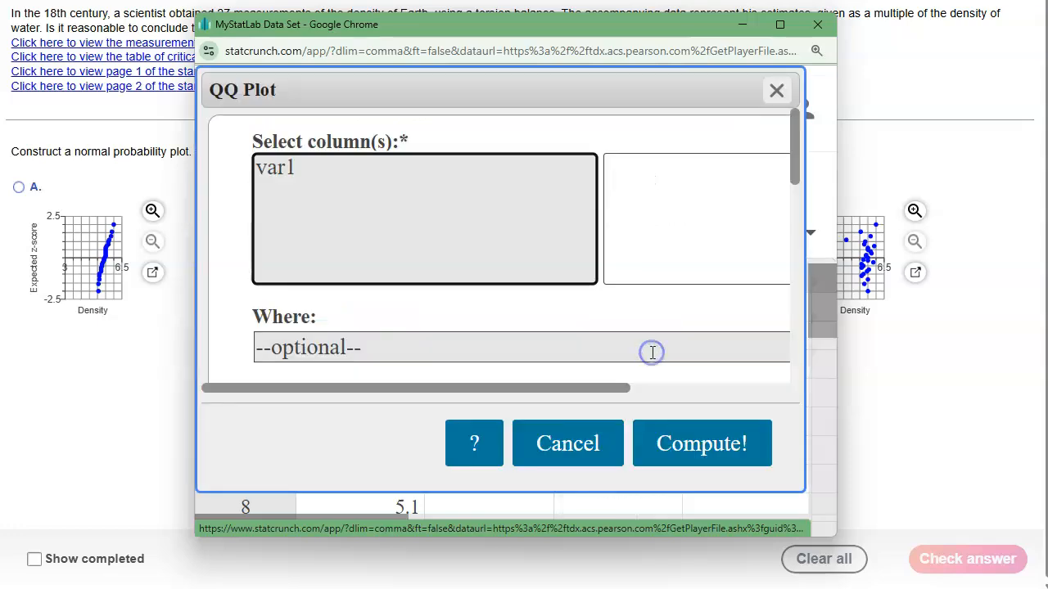
click(293, 169)
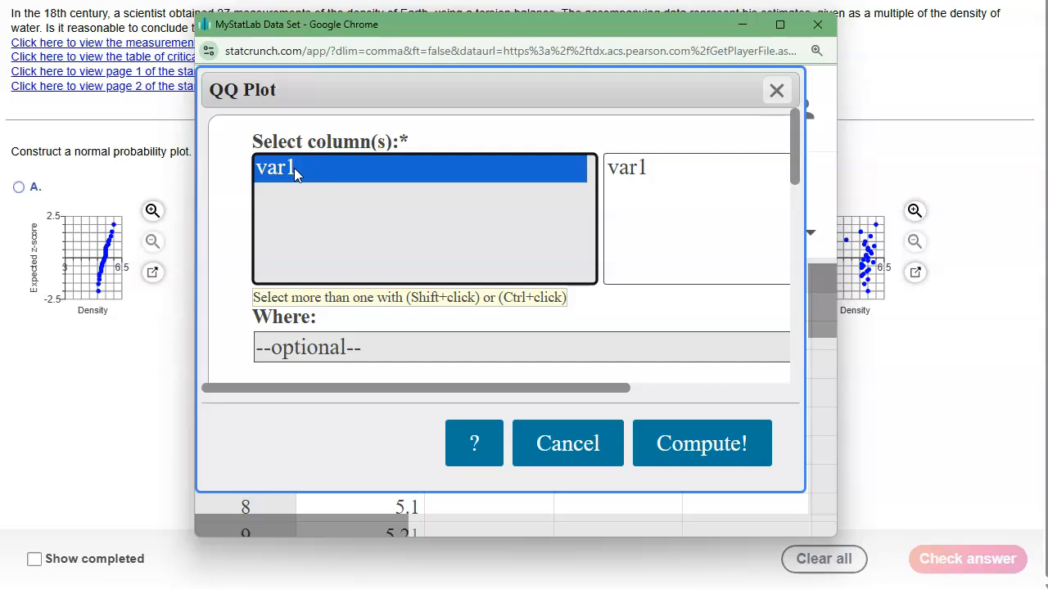
scroll(480, 331, down, 3)
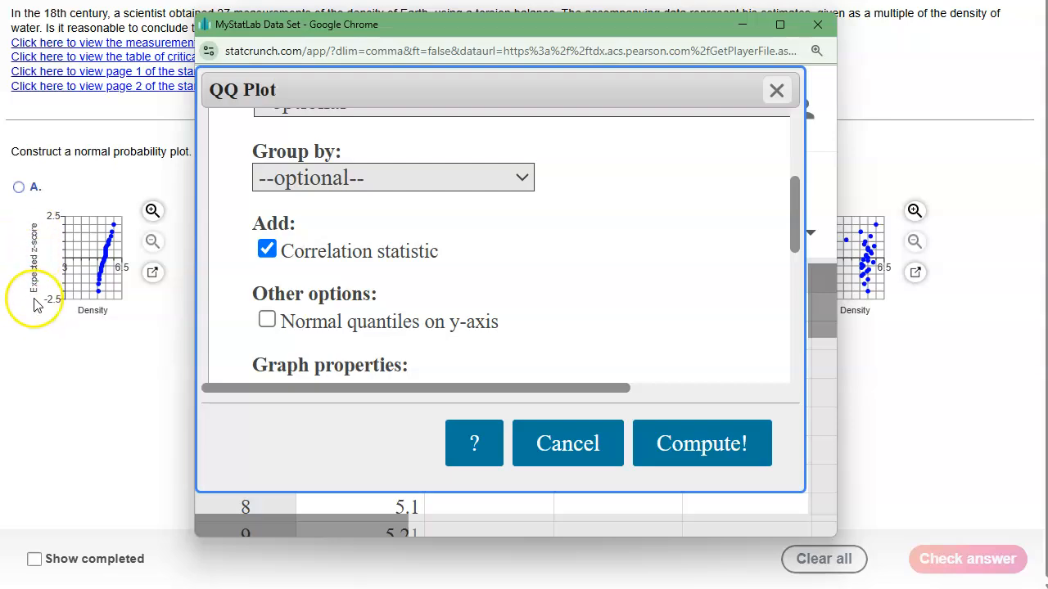
click(266, 322)
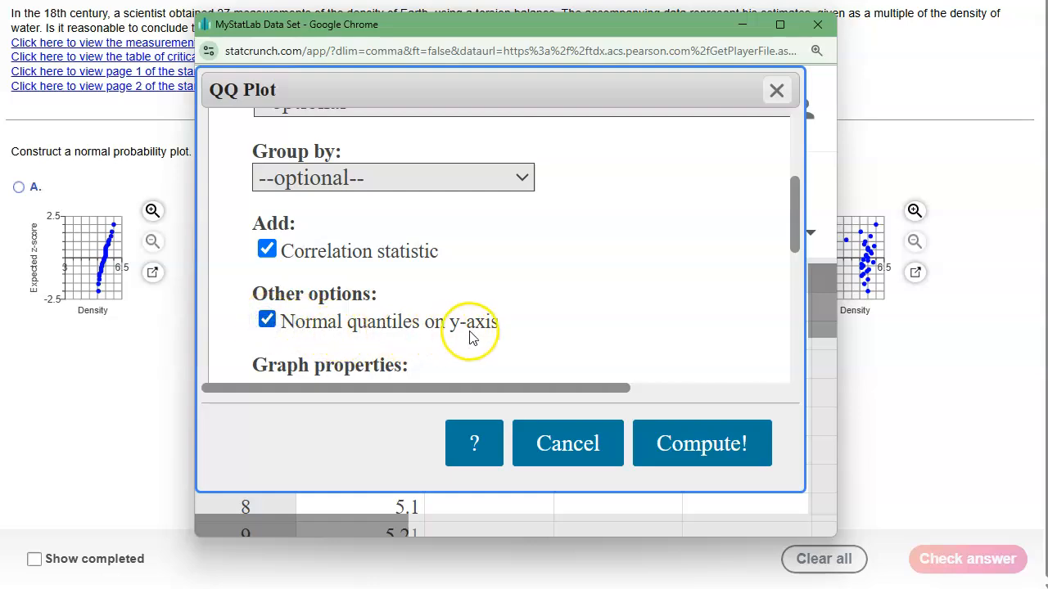
click(701, 453)
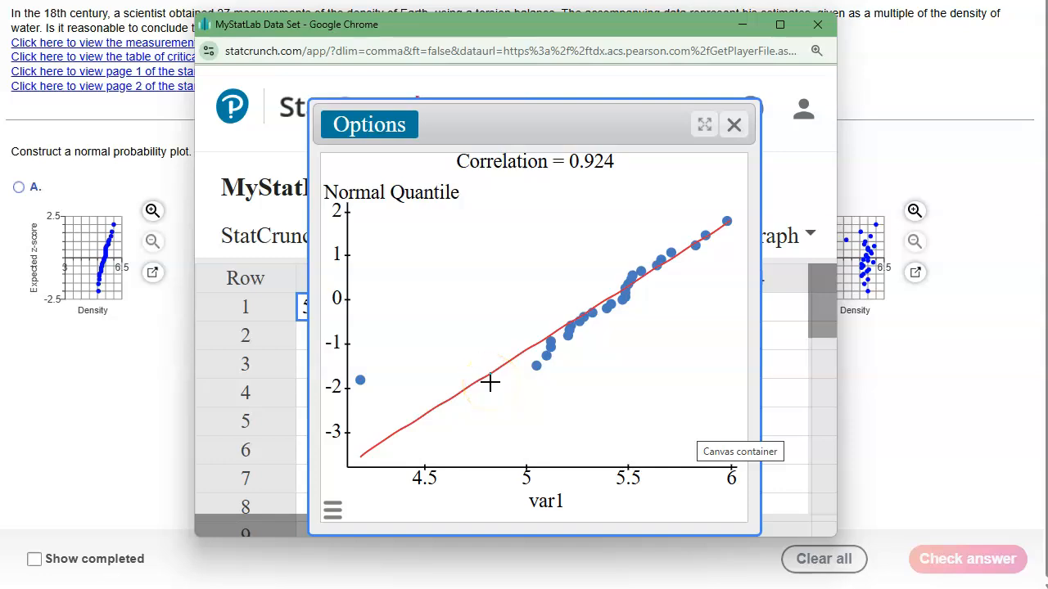
- Move the StatCrunch window aside and close the measurements of Earth's density to uncover the answer graphs
drag(473, 29, 954, 57)
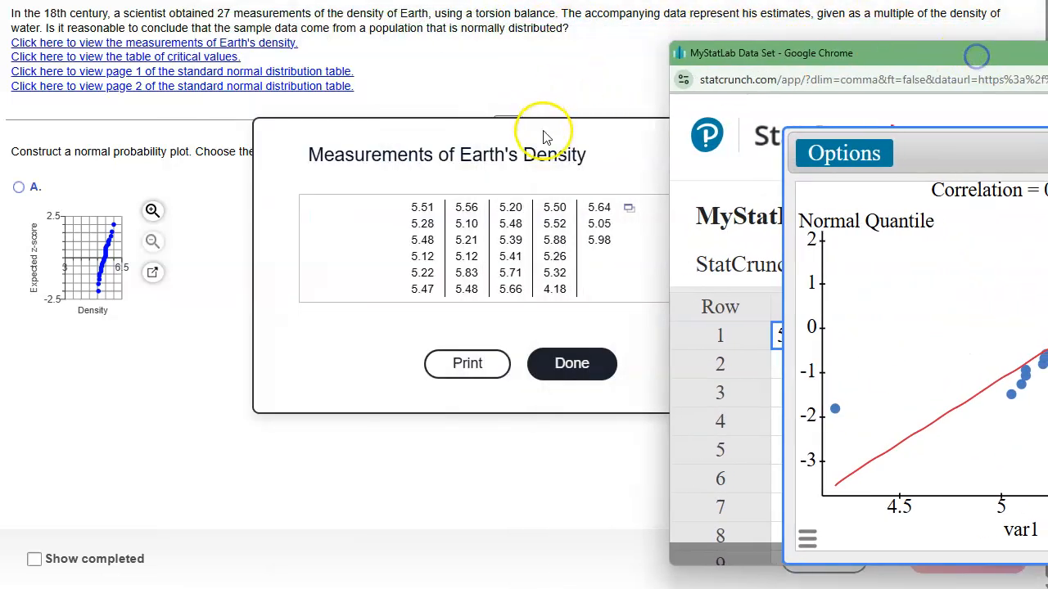
click(546, 138)
click(762, 140)
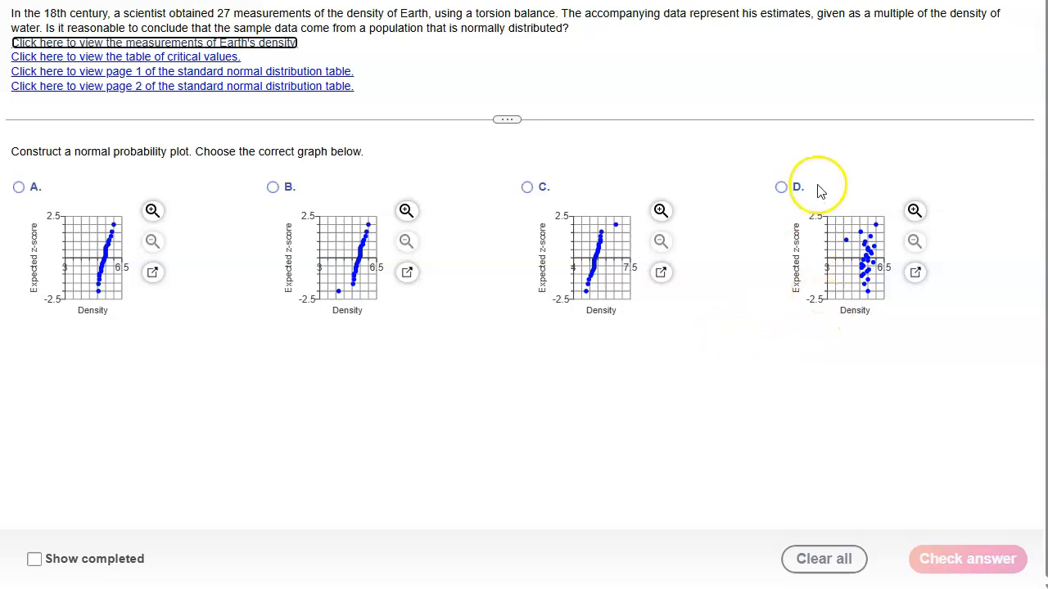
- Bring the QQ plot back into view and set its x-axis range from 3 to 6.5
drag(1047, 43, 638, 15)
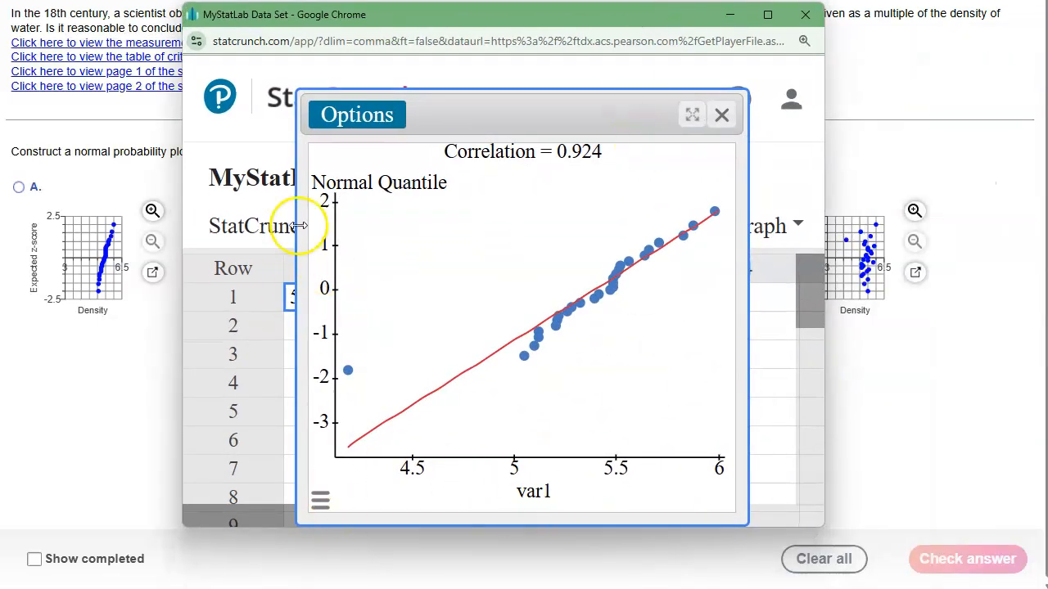
click(320, 502)
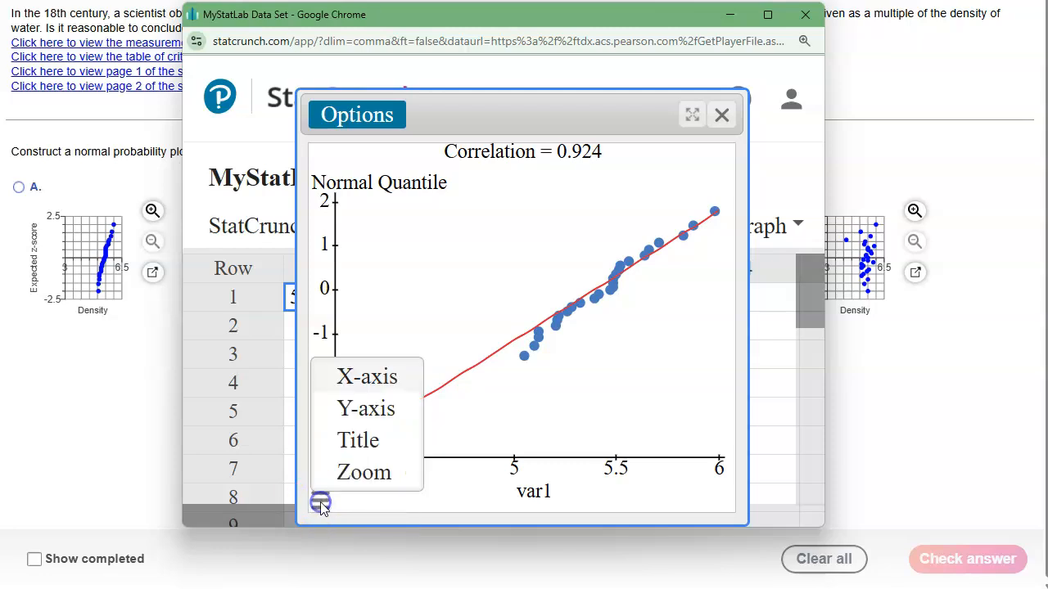
click(363, 377)
click(334, 206)
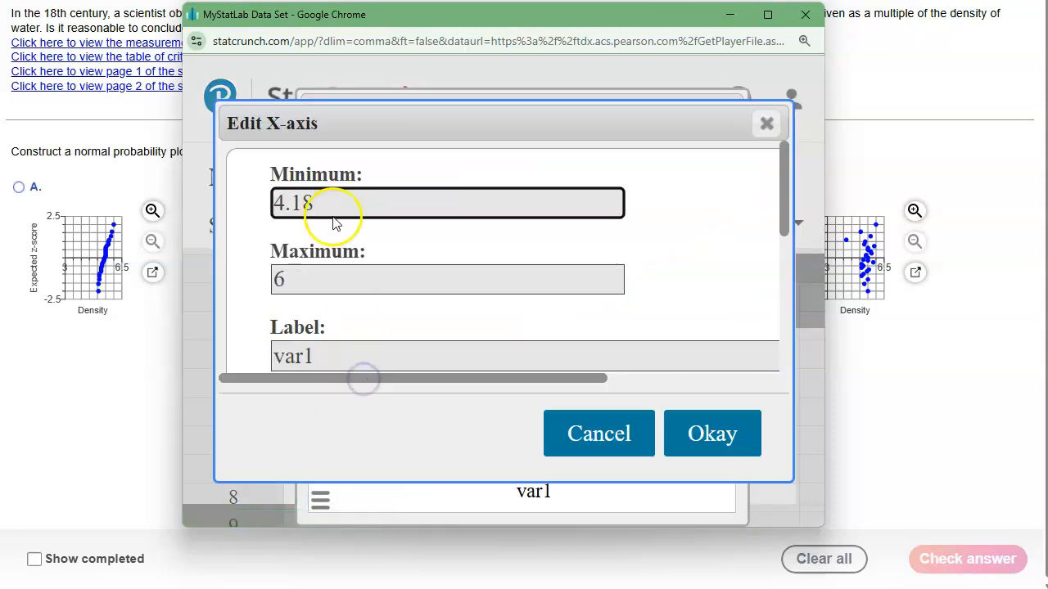
double_click(282, 203)
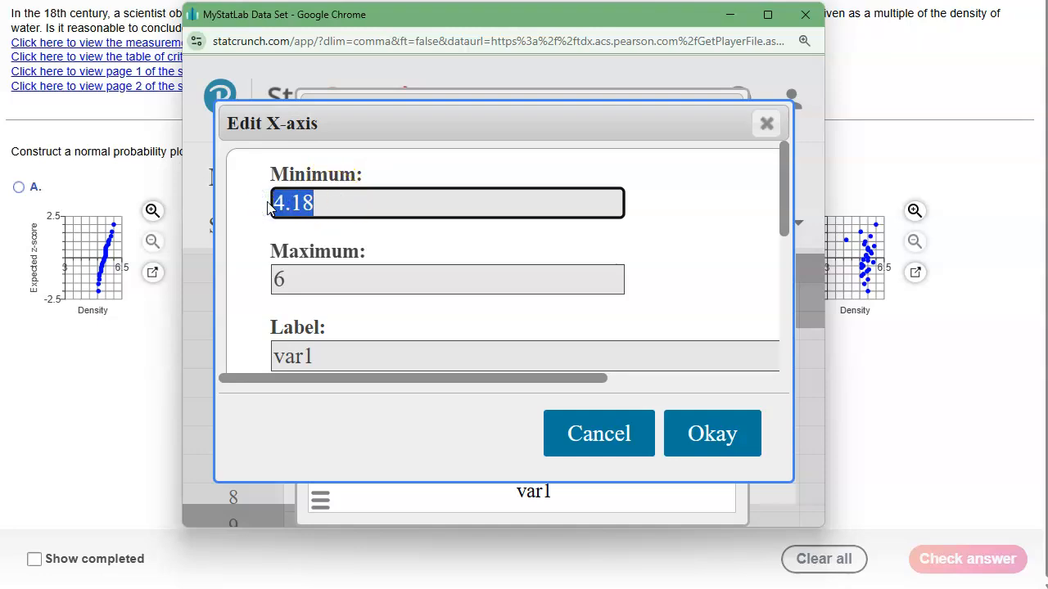
text(3)
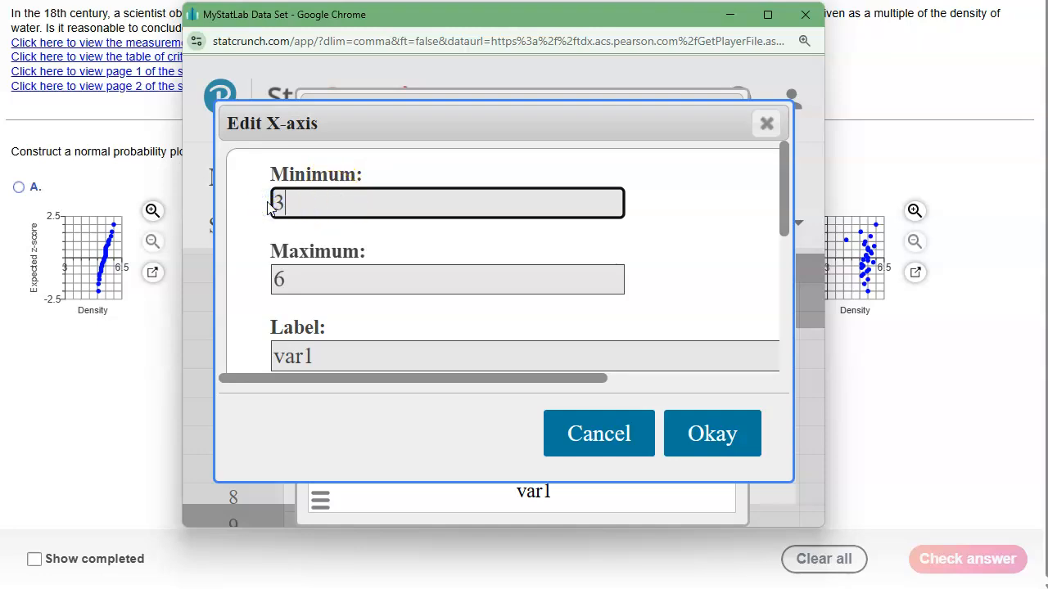
double_click(270, 281)
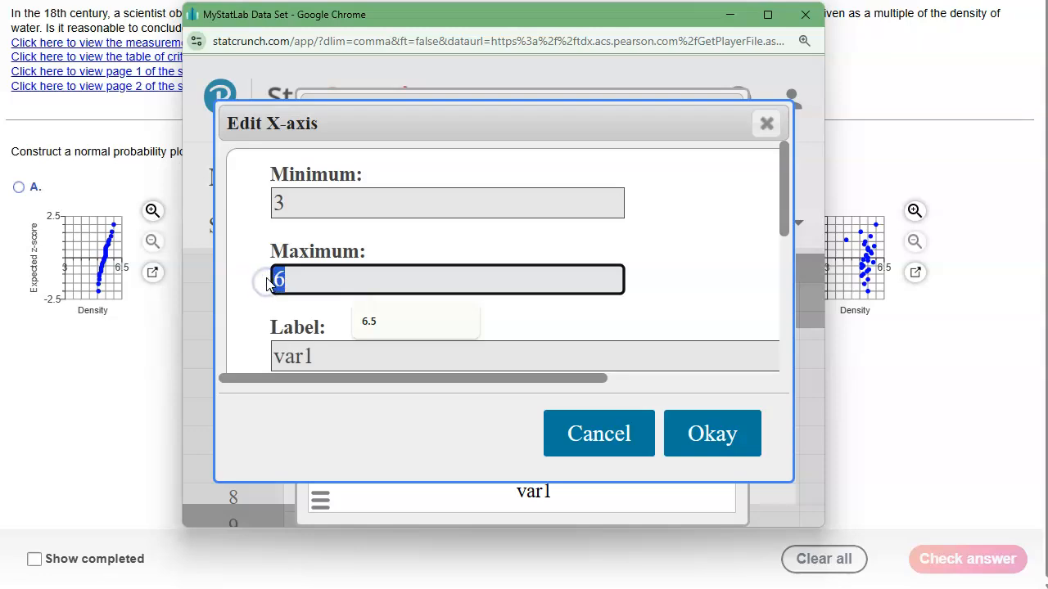
click(671, 434)
click(326, 508)
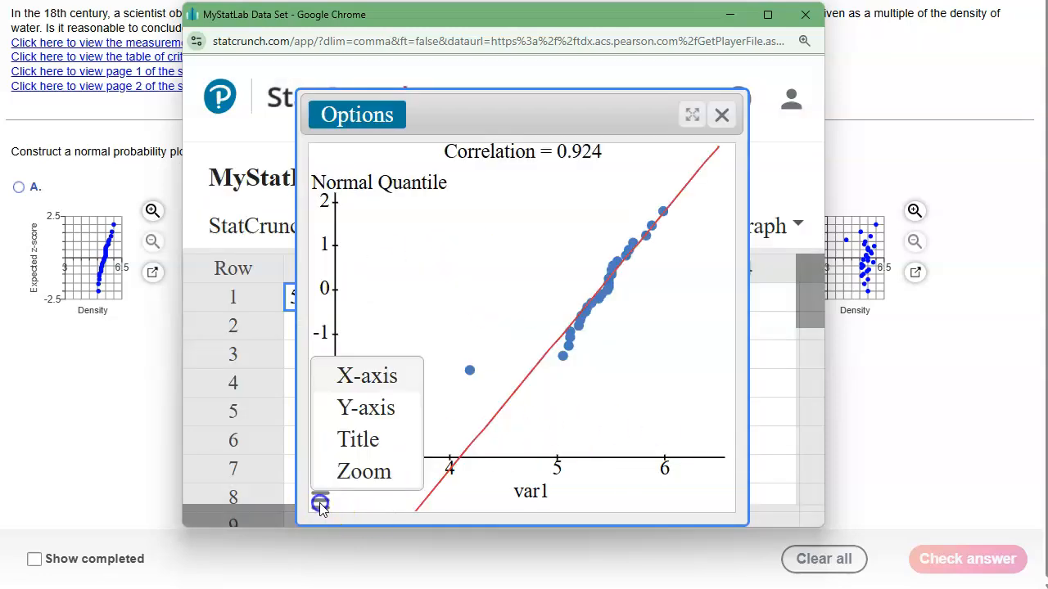
click(352, 382)
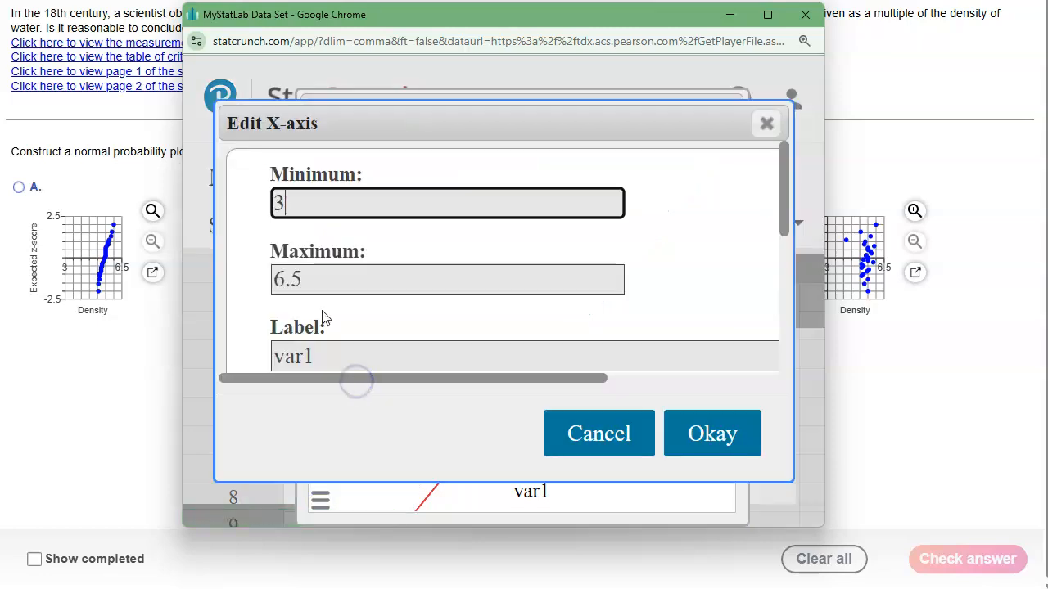
click(694, 434)
- Set the QQ plot's y-axis range from -2.5 to 2.5
click(320, 499)
click(381, 406)
drag(405, 217, 259, 212)
text(-2.5)
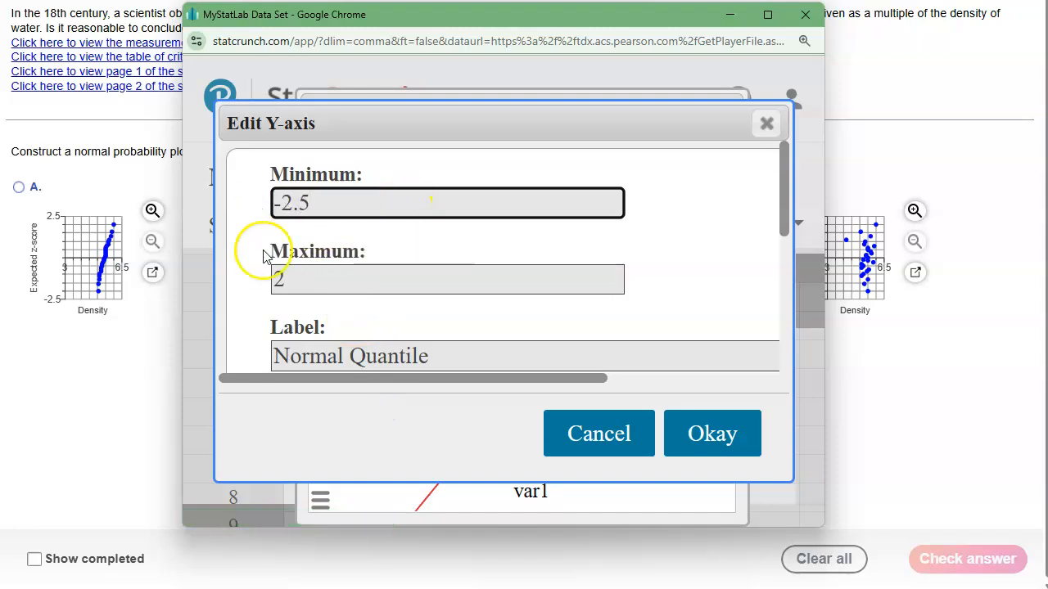
click(314, 279)
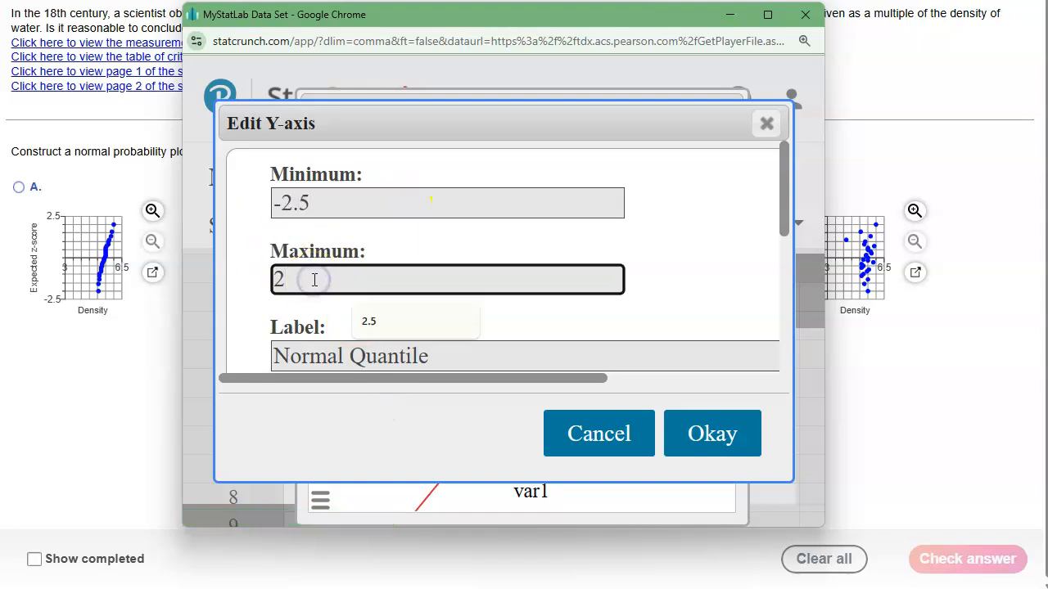
click(702, 430)
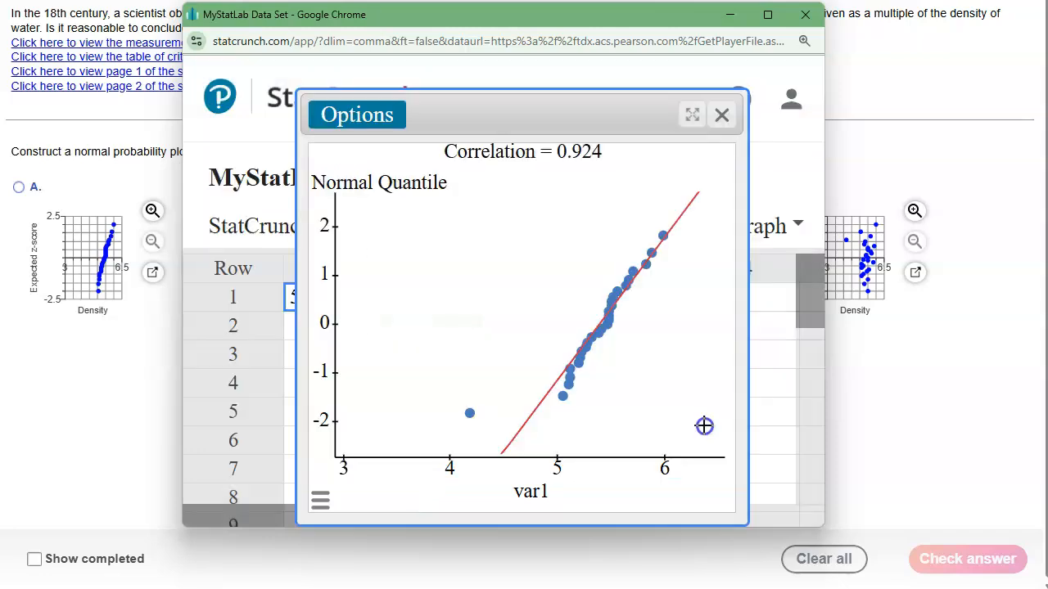
- Narrow the QQ plot to resemble the answer graphs' proportions and move the StatCrunch window out of the way
drag(296, 206, 429, 215)
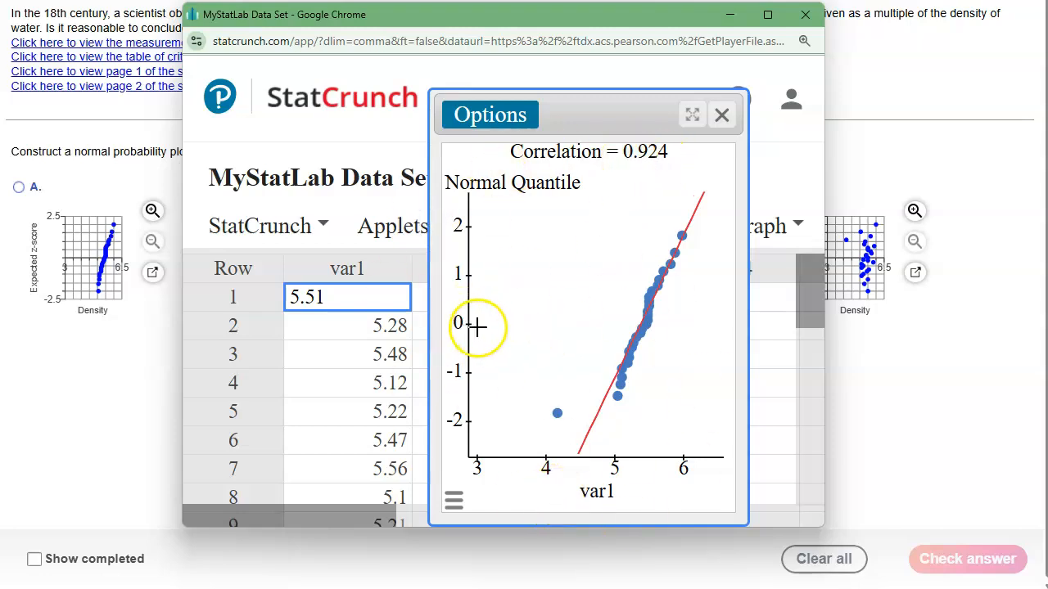
drag(604, 90, 389, 84)
drag(417, 14, 881, 32)
- Choose graph B as the normal probability plot and submit the answer for checking
click(274, 188)
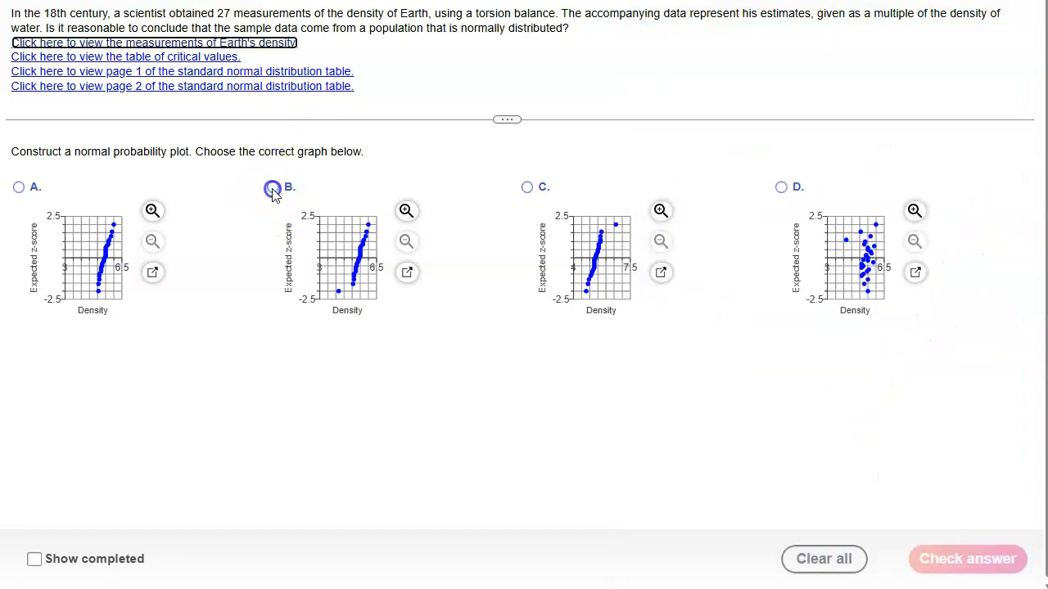
click(910, 567)
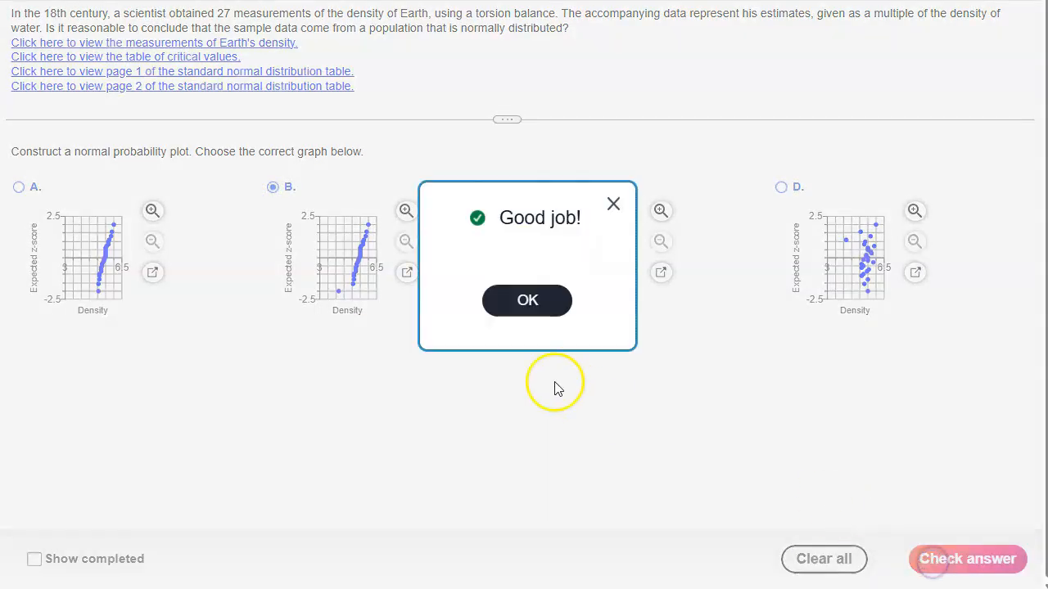
click(514, 301)
- Look up the critical value for n = 30 in the table of critical values and compare it with the QQ plot's correlation
click(468, 456)
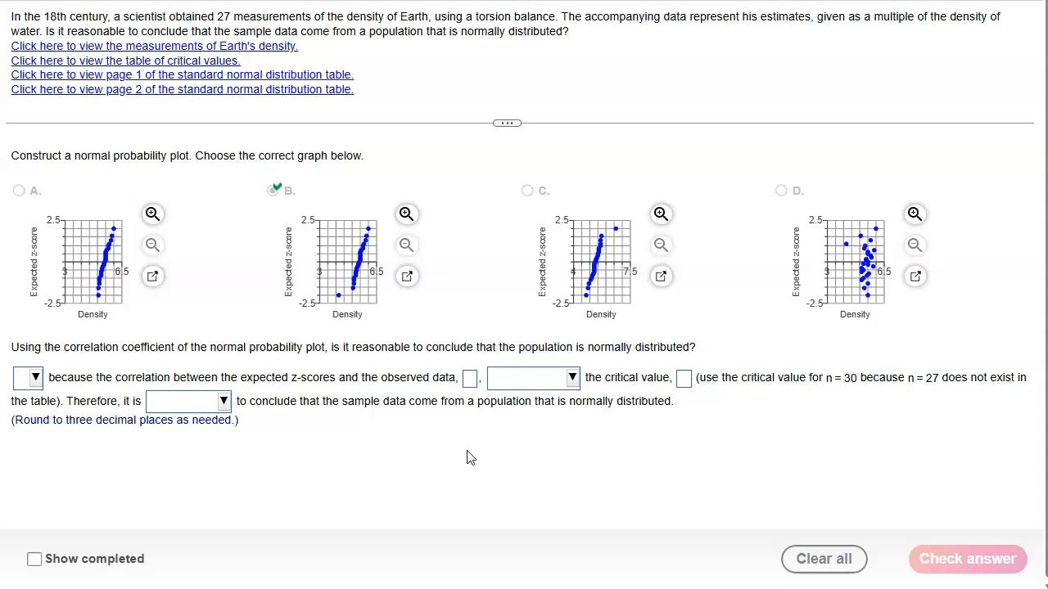
click(498, 449)
click(341, 236)
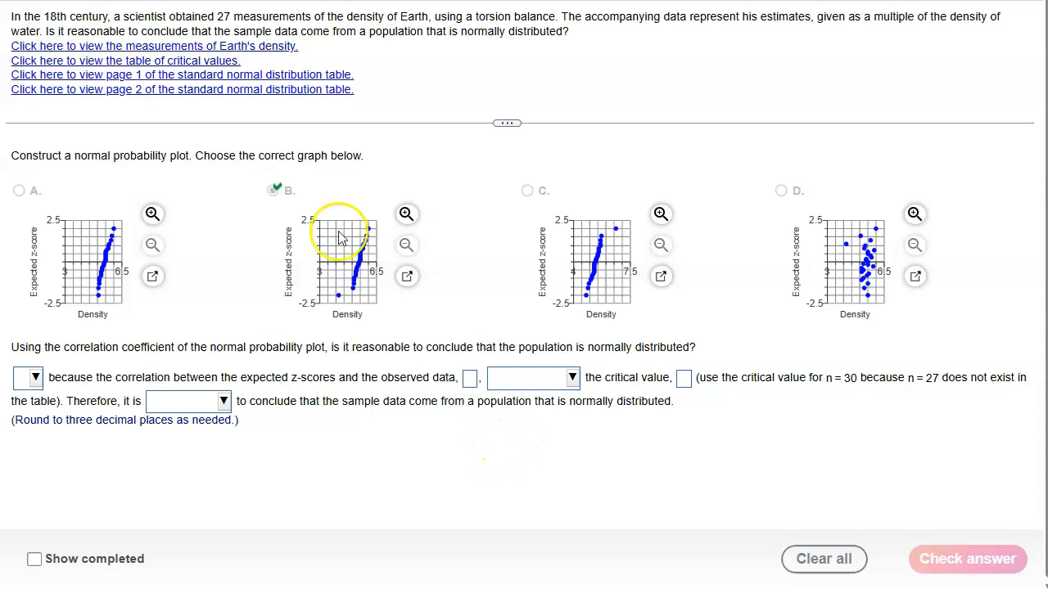
click(179, 66)
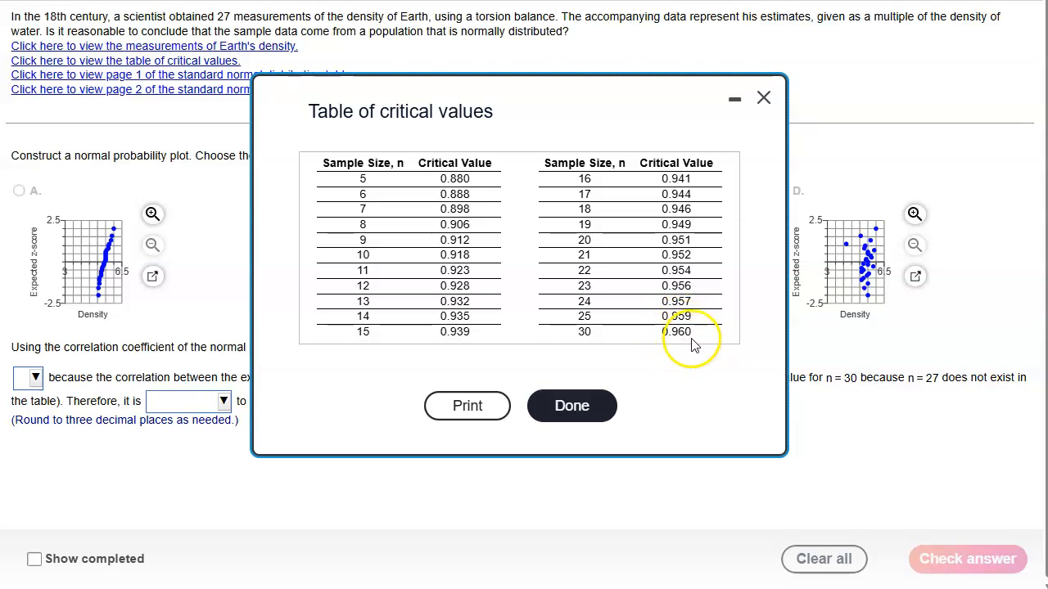
key(alt+Tab)
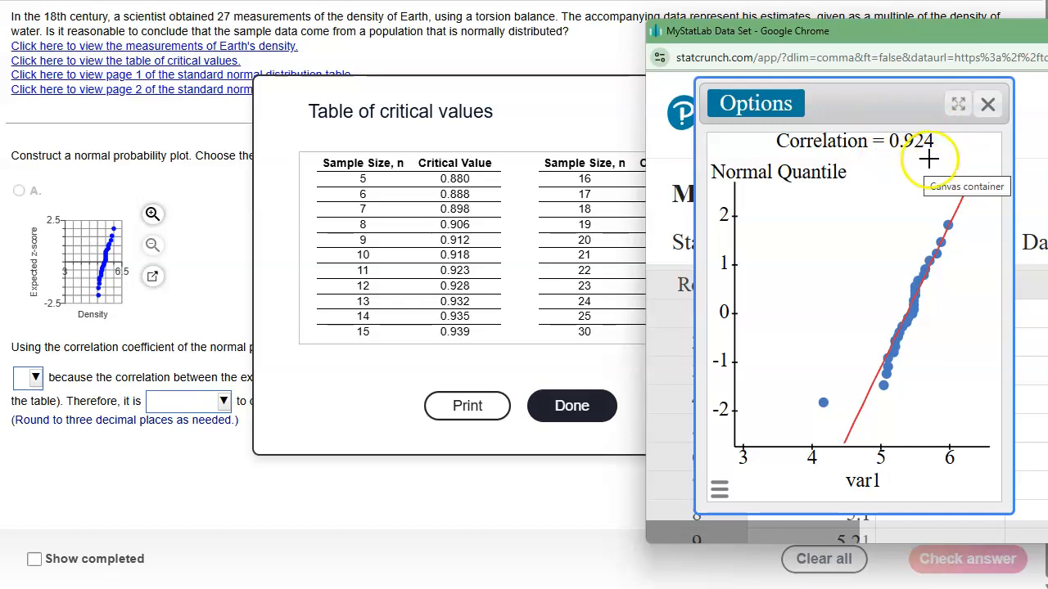
click(565, 405)
- Answer "No," to the normality question and enter the QQ plot's correlation, .924, as the correlation with the observed data
click(39, 379)
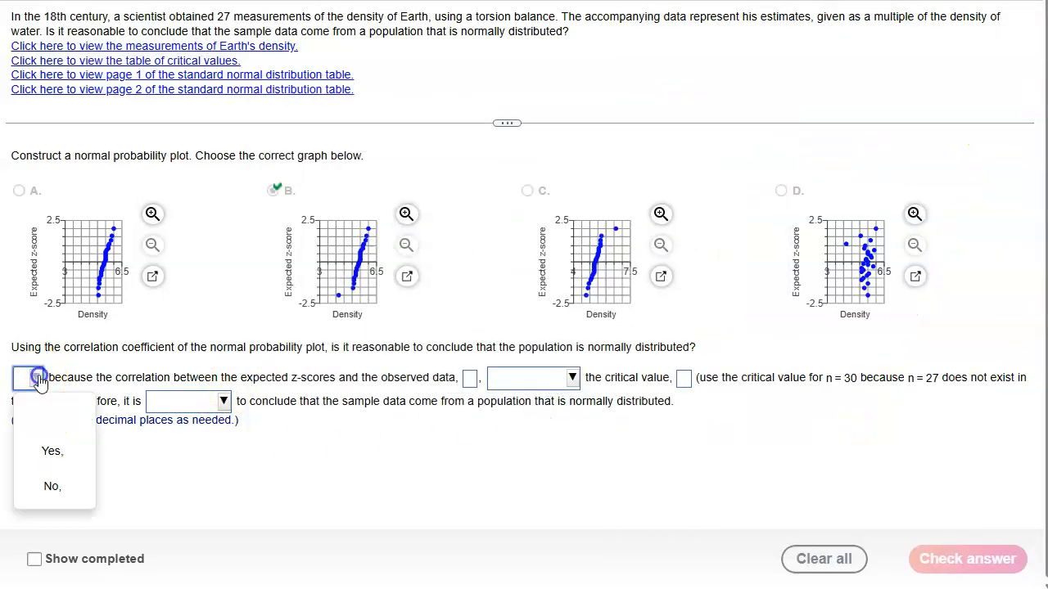
click(50, 487)
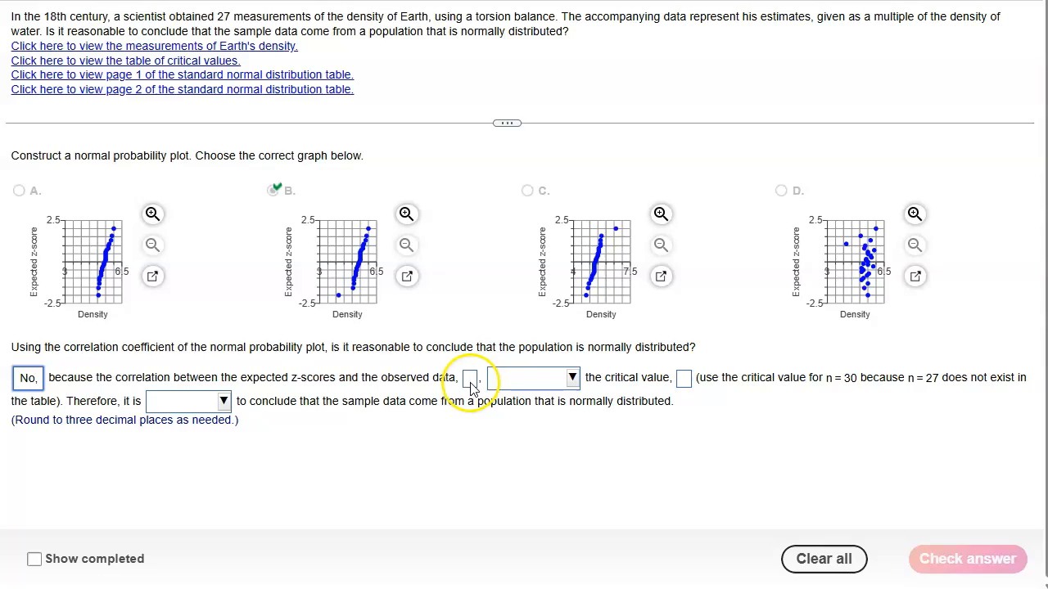
key(alt+Tab)
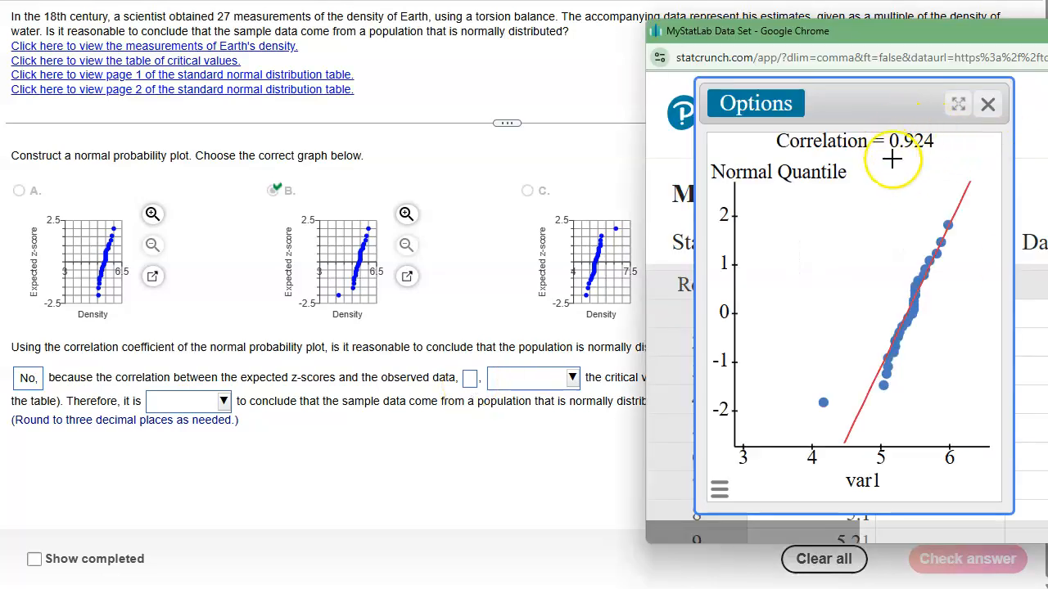
click(469, 379)
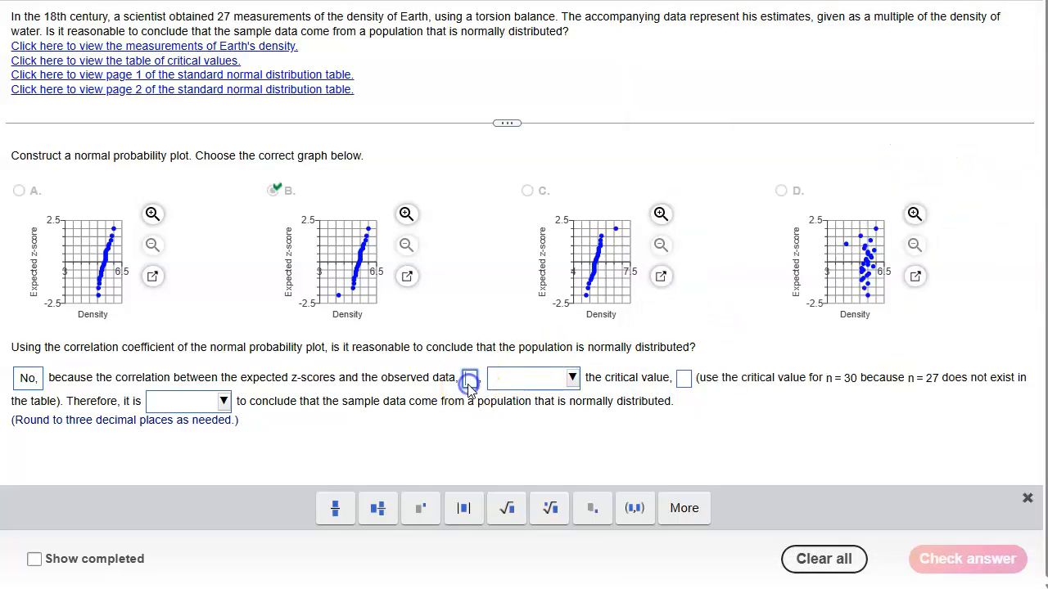
text(.924)
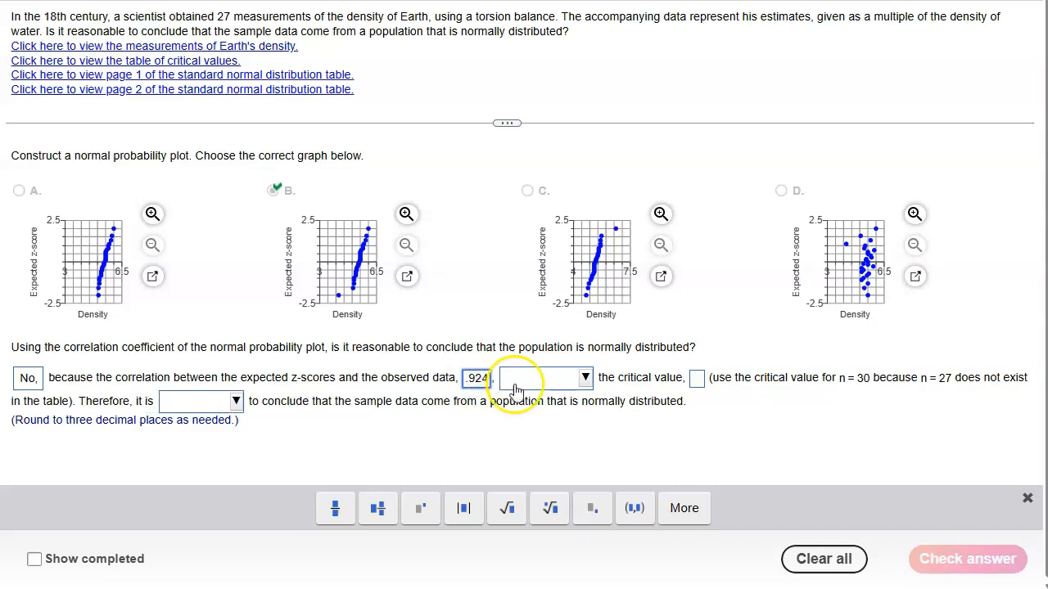
- State that the correlation "does not exceed" the critical value, and enter .960 from the table of critical values for n = 30
click(585, 377)
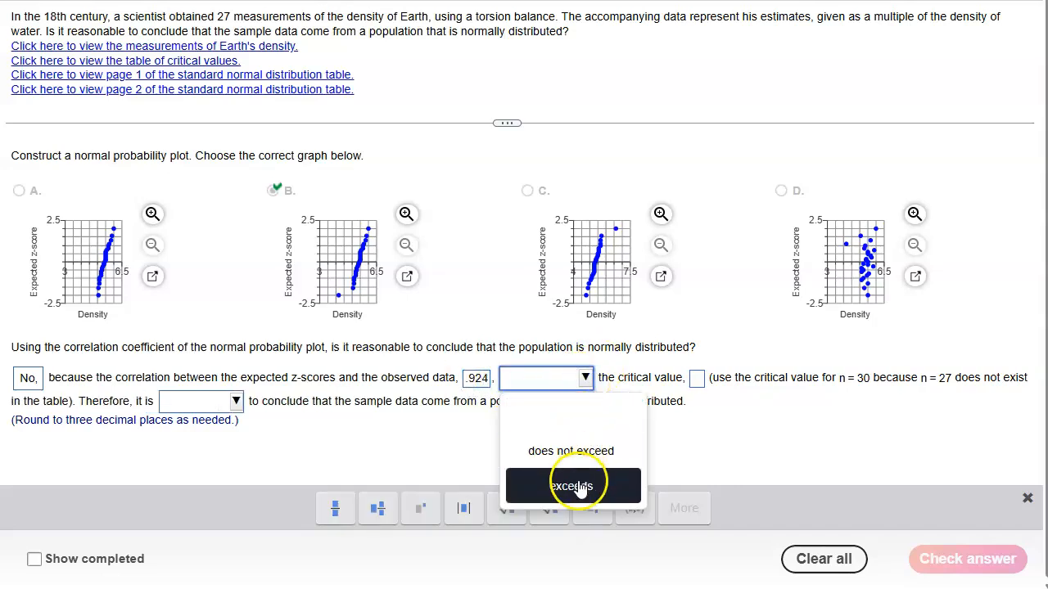
click(579, 452)
click(699, 381)
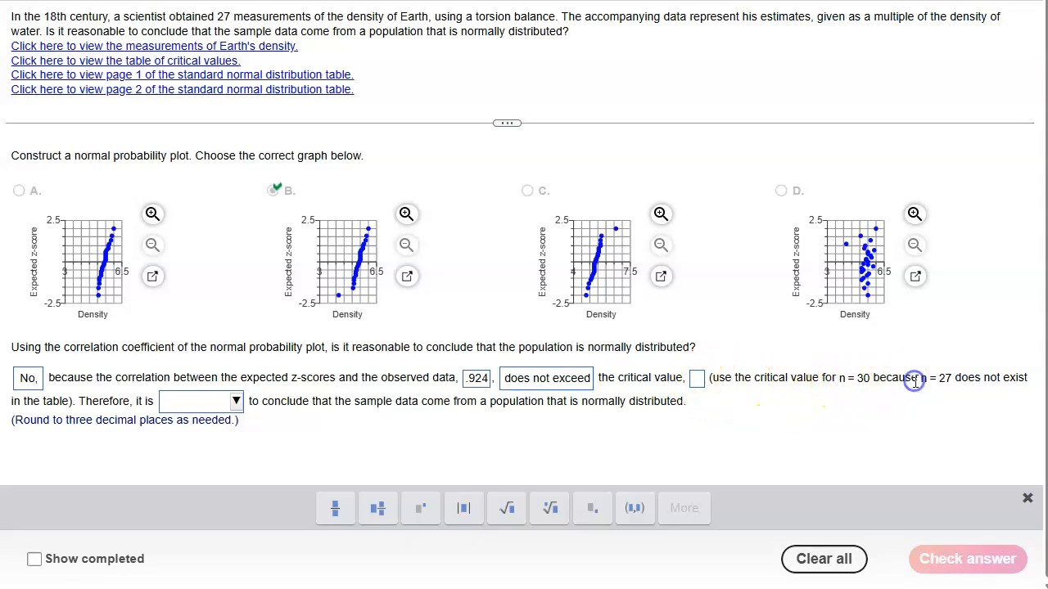
click(210, 65)
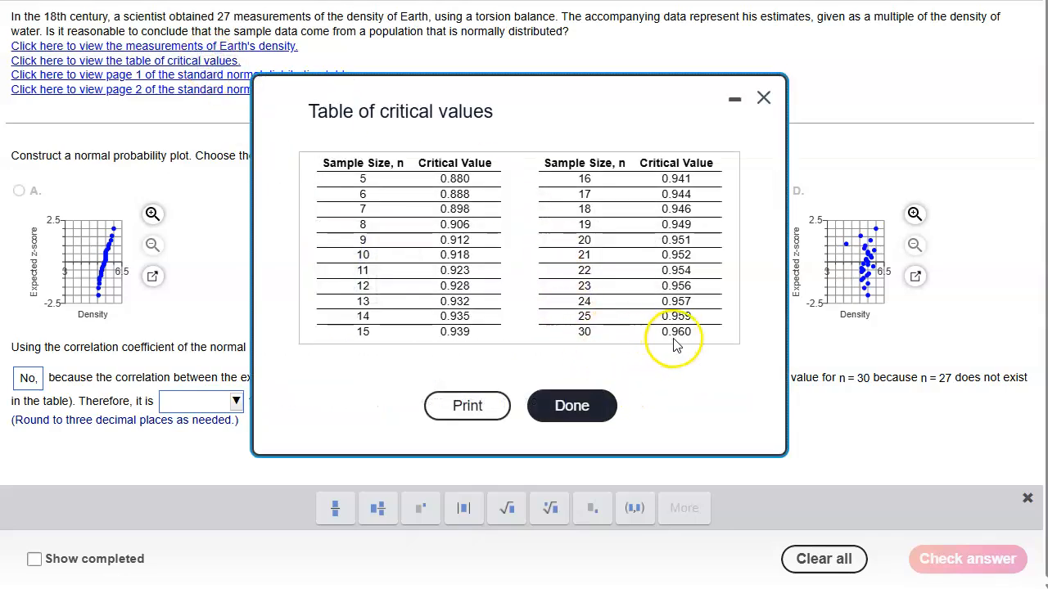
click(762, 96)
click(693, 383)
text(.960)
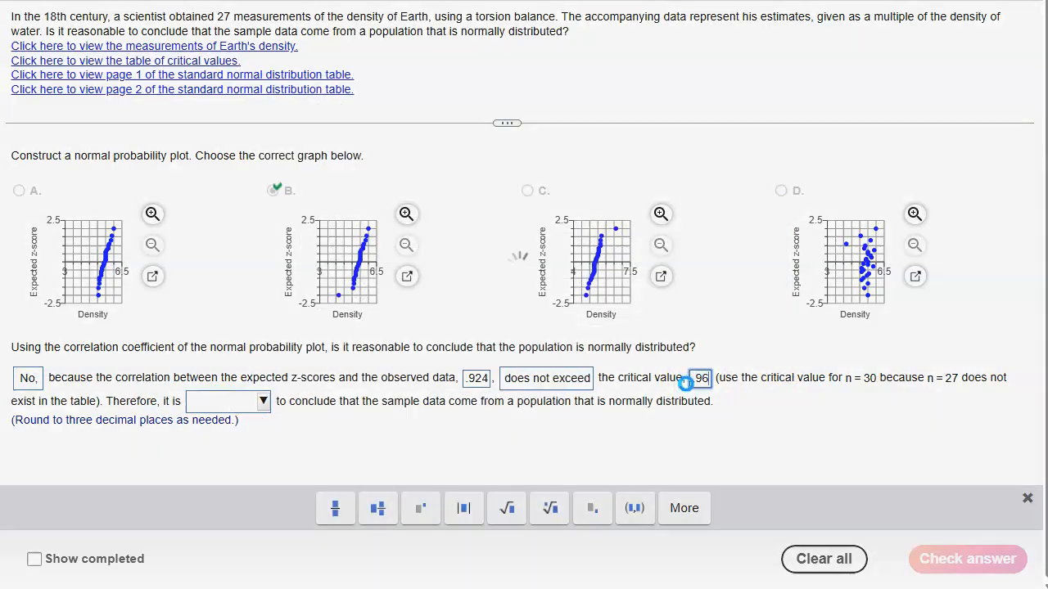
- Complete the conclusion with "not reasonable" and submit the answer for checking
click(264, 401)
click(254, 473)
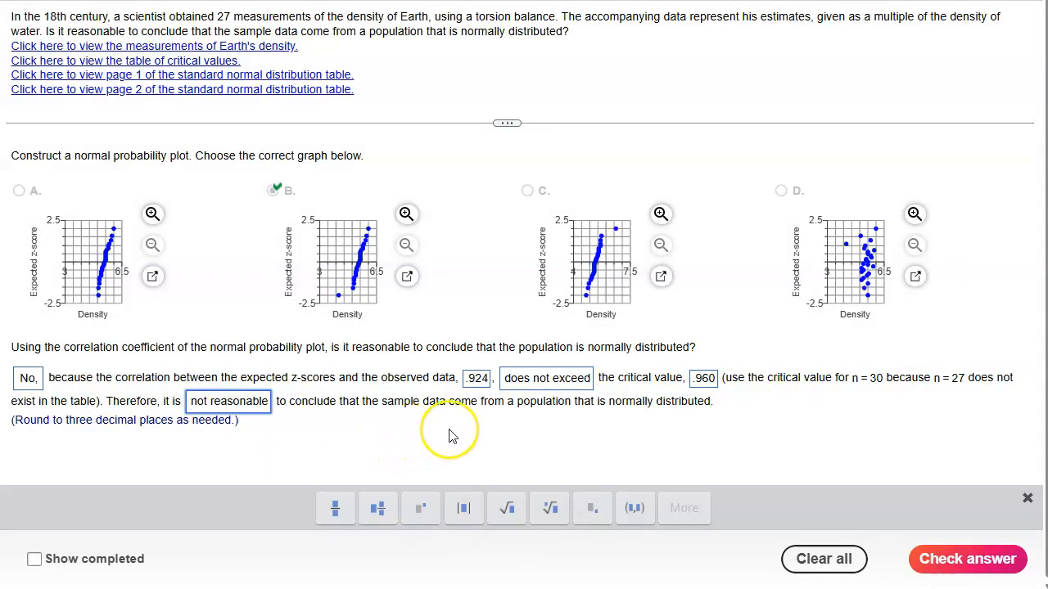
click(943, 557)
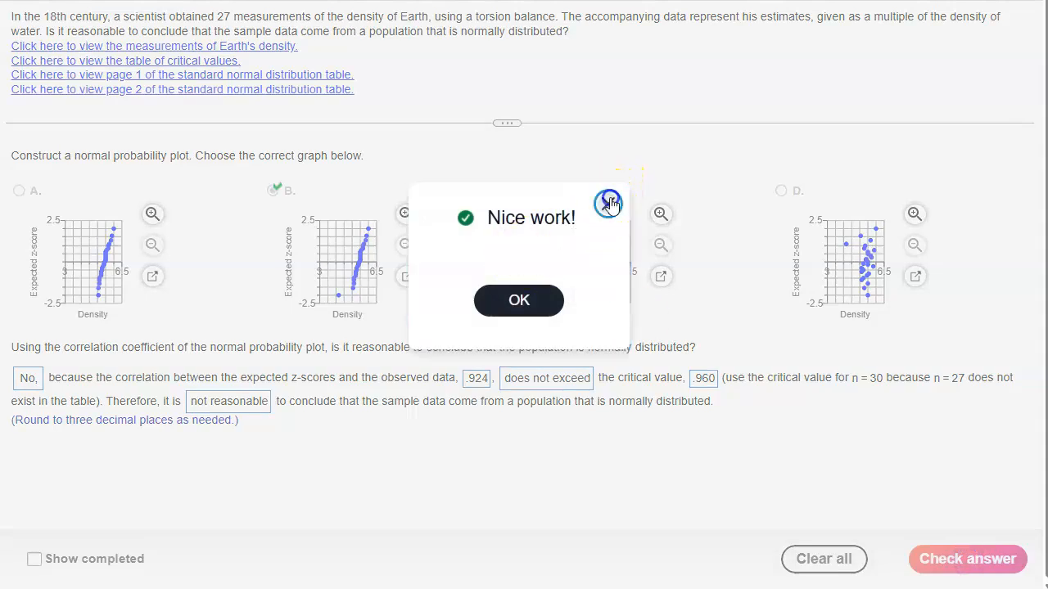